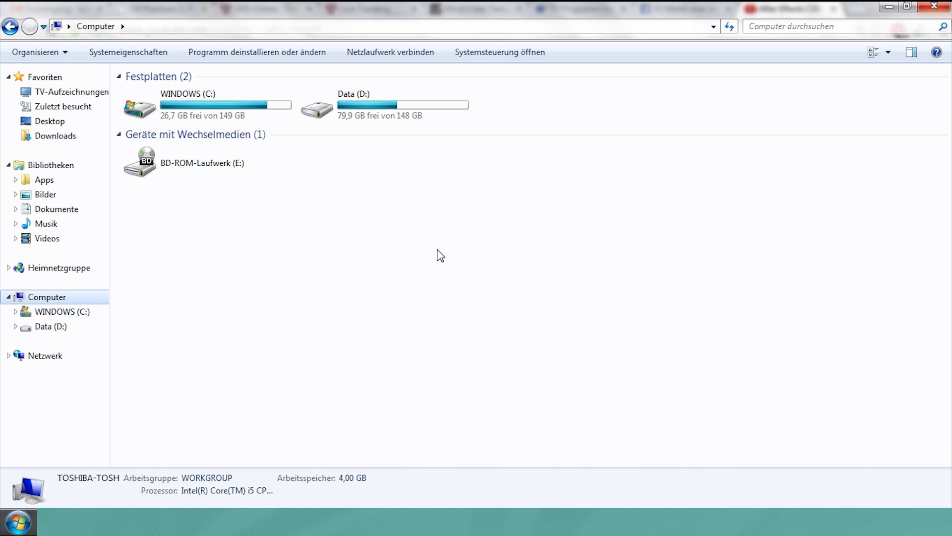
# - Search Control Panel for 'Datenträger' and launch 'Festplattenpartitionen erstellen und formatieren'
pyautogui.click(18, 522)
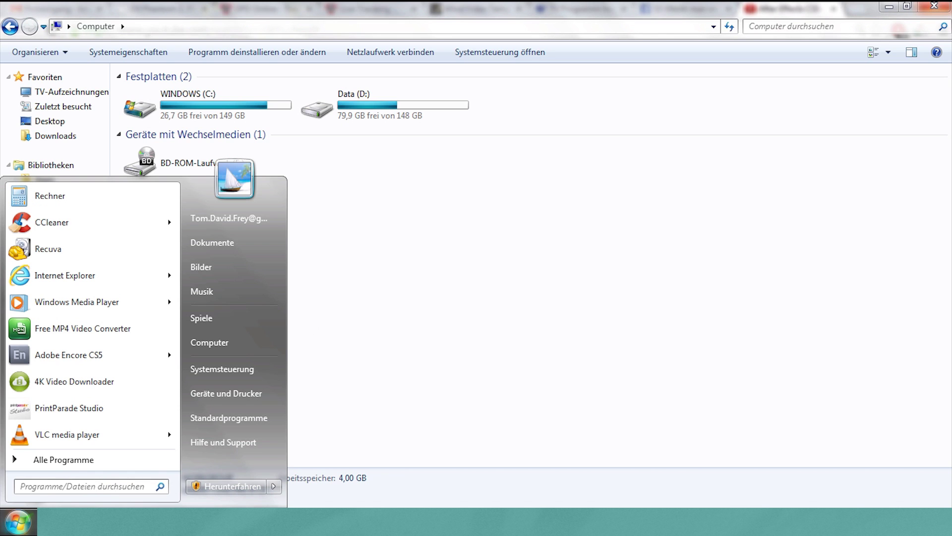
pyautogui.click(262, 370)
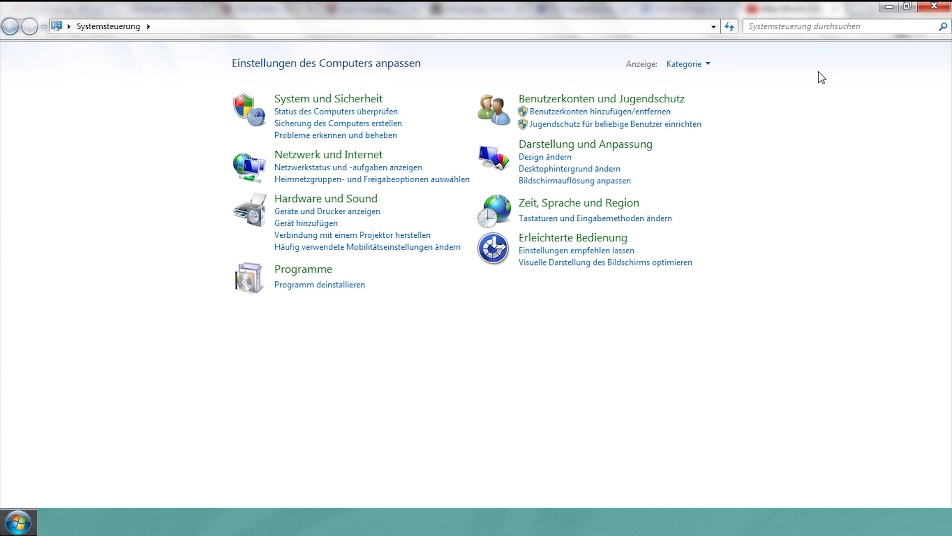
pyautogui.click(816, 28)
pyautogui.write('Datenträ')
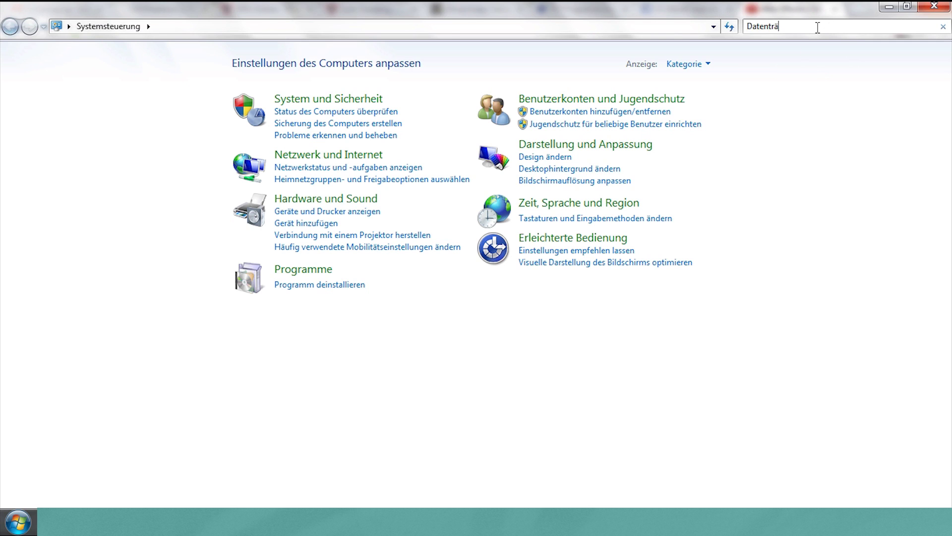
pyautogui.write('ger')
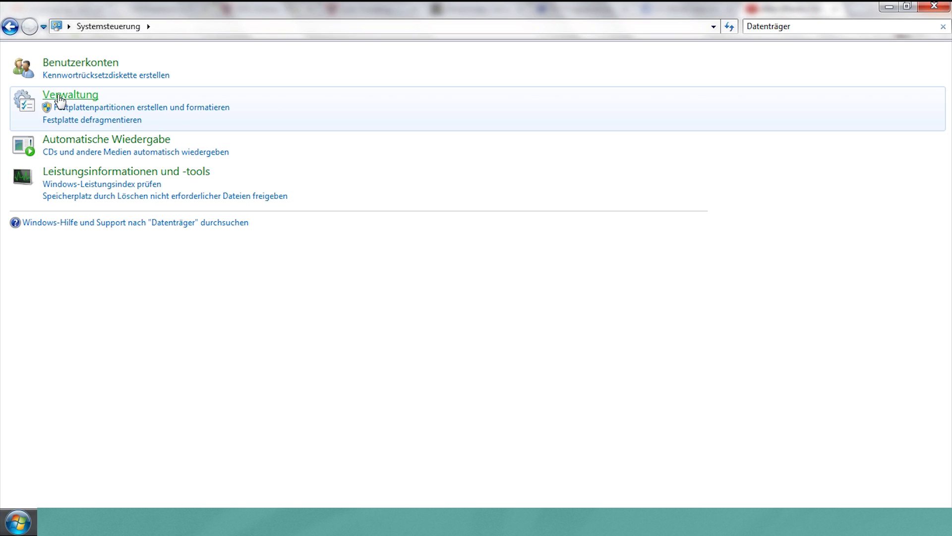
pyautogui.click(196, 109)
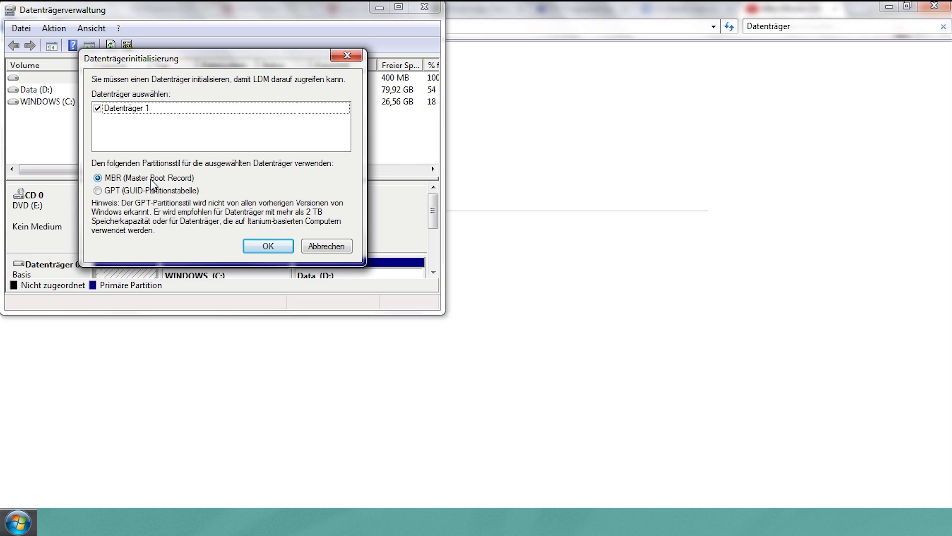
# - Initialize Datenträger 1 with MBR partitioning and maximize the Disk Management window
pyautogui.click(262, 244)
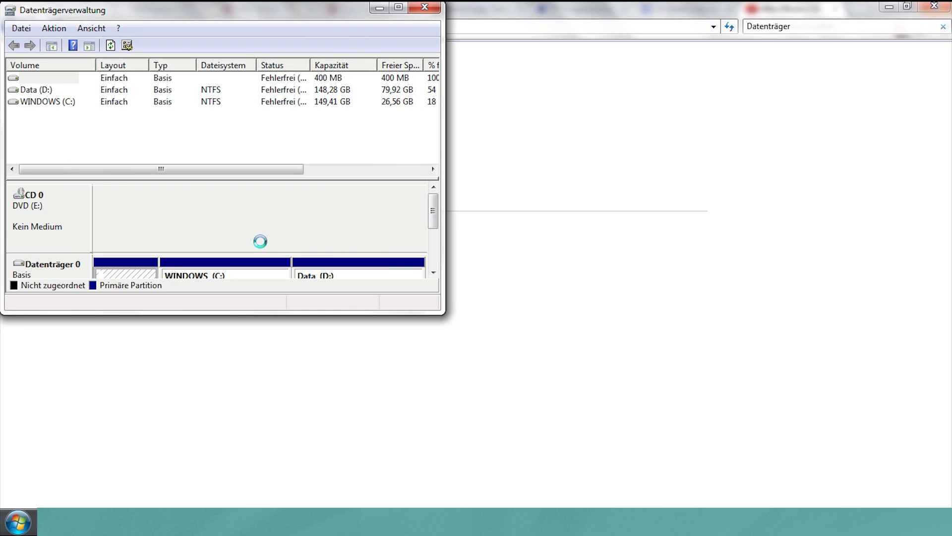
pyautogui.click(398, 8)
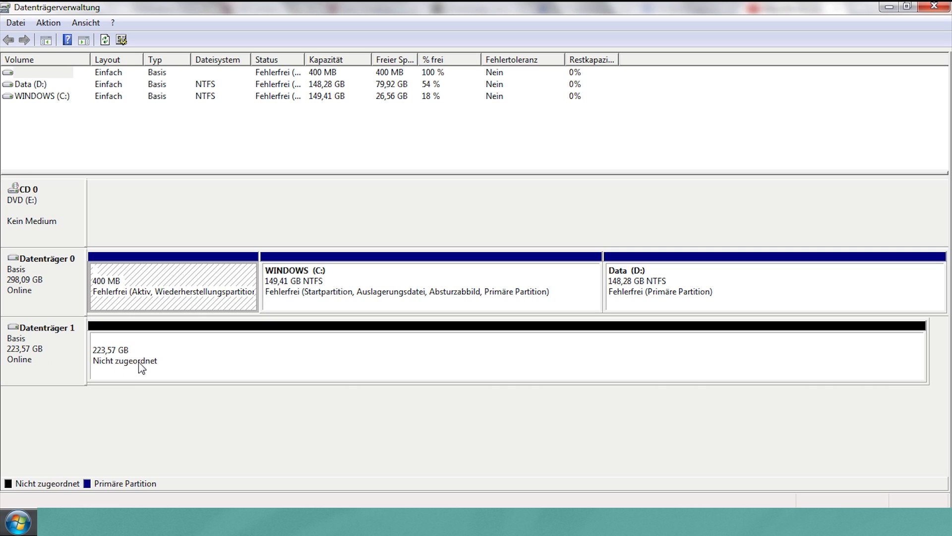
# - Start a new simple volume on the unallocated space at the full 228934 MB with drive letter Z
pyautogui.rightClick(223, 361)
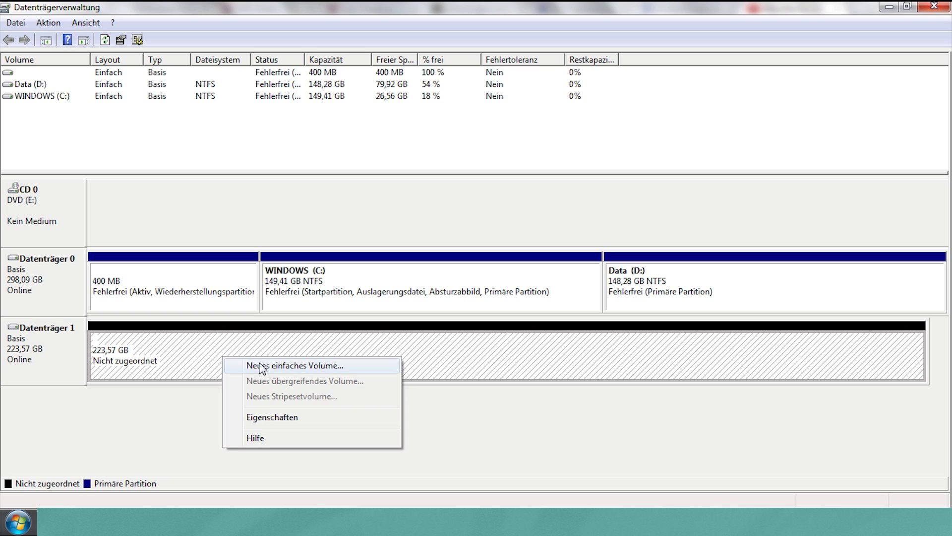
pyautogui.click(349, 367)
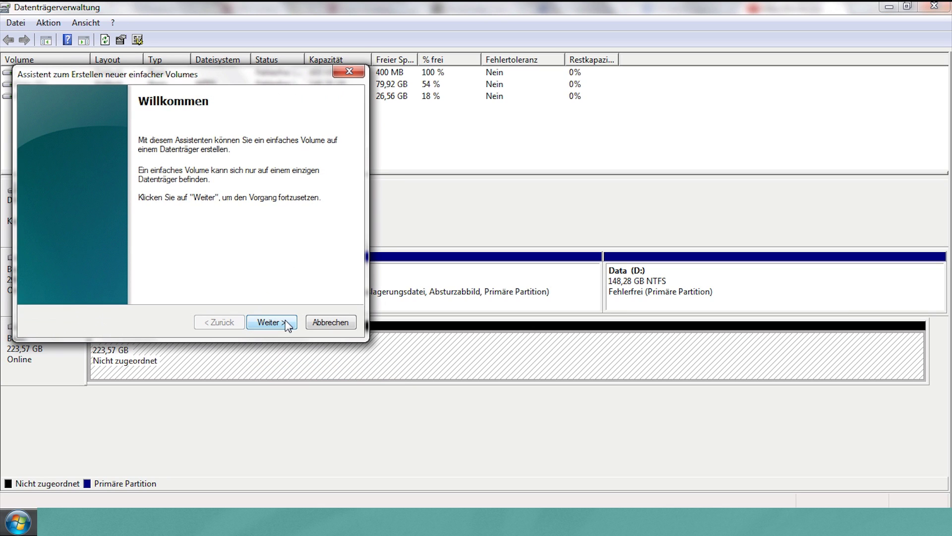
pyautogui.click(286, 325)
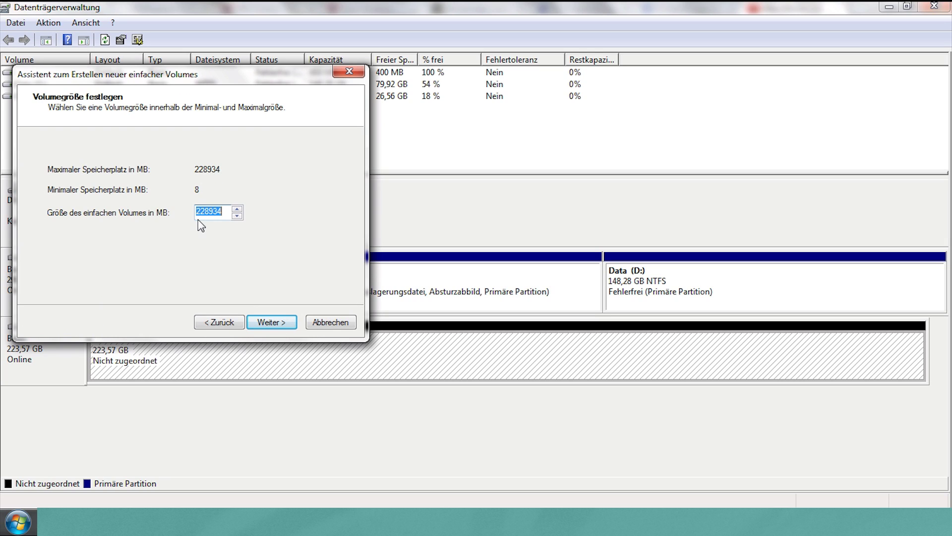
pyautogui.click(274, 325)
pyautogui.click(253, 171)
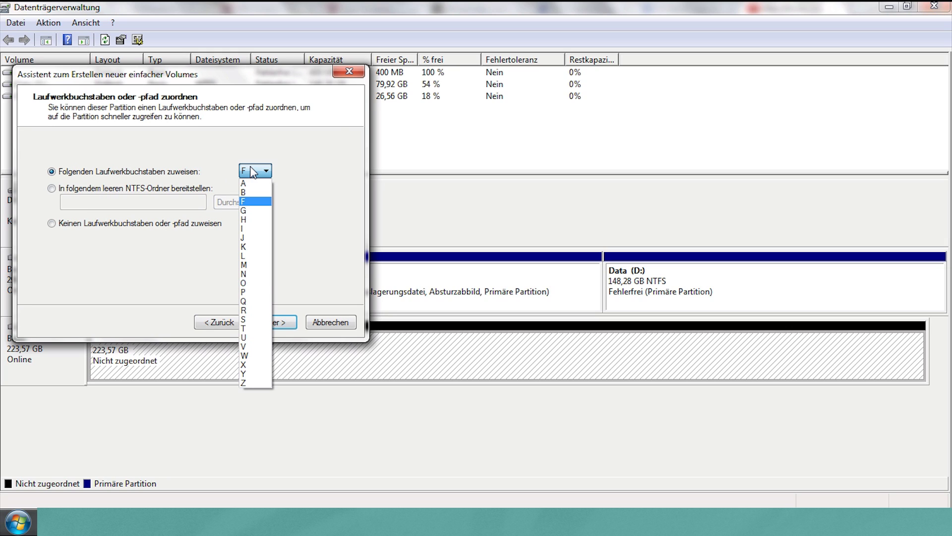
pyautogui.click(258, 382)
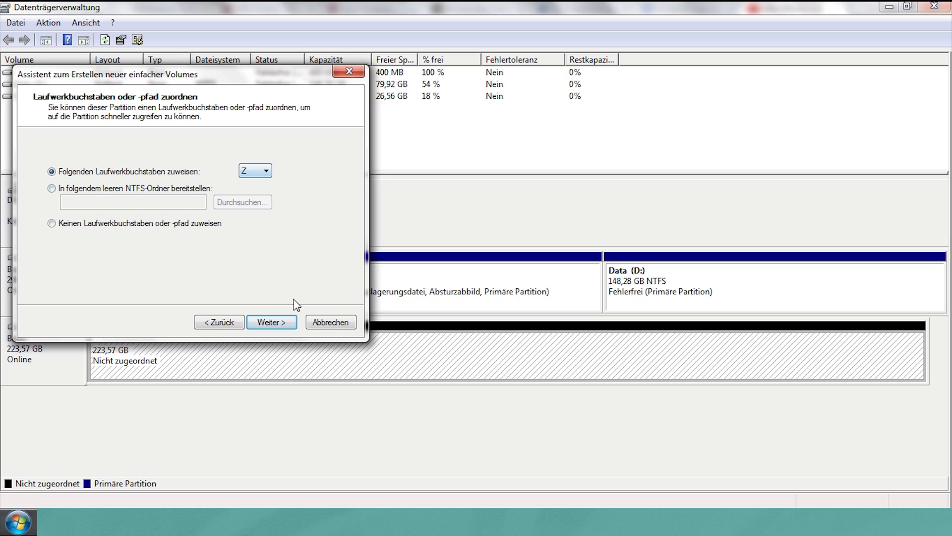
# - Choose exFAT quick-format with volume label 'SSD 3' and proceed to the summary
pyautogui.click(277, 324)
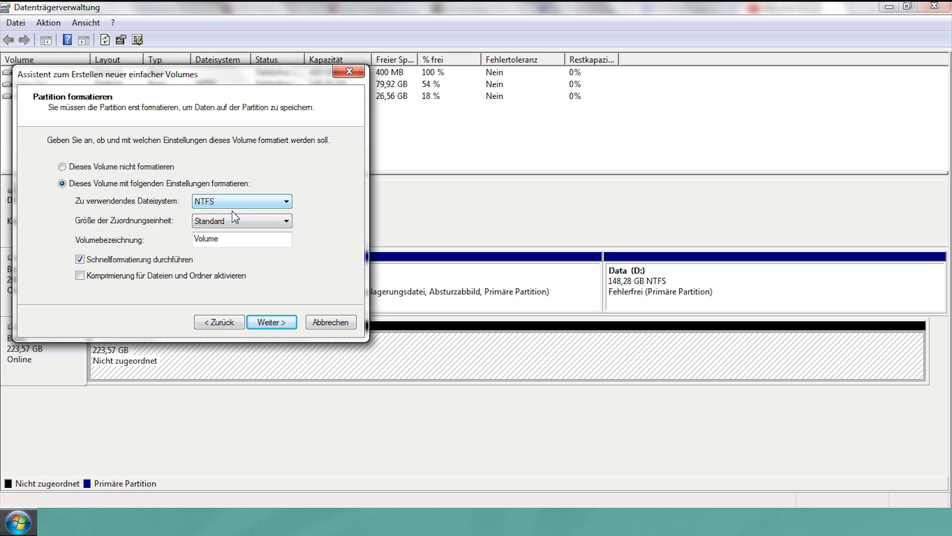
pyautogui.click(248, 201)
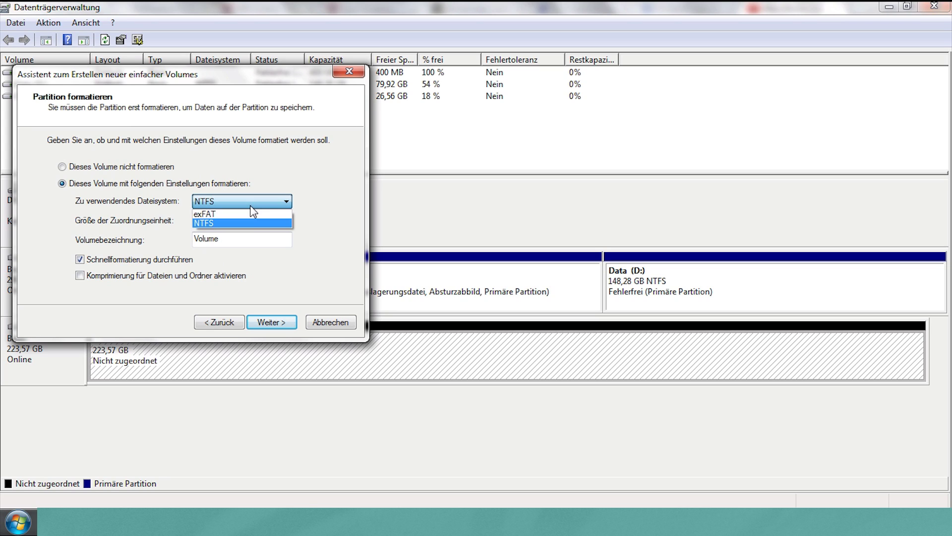
pyautogui.click(253, 214)
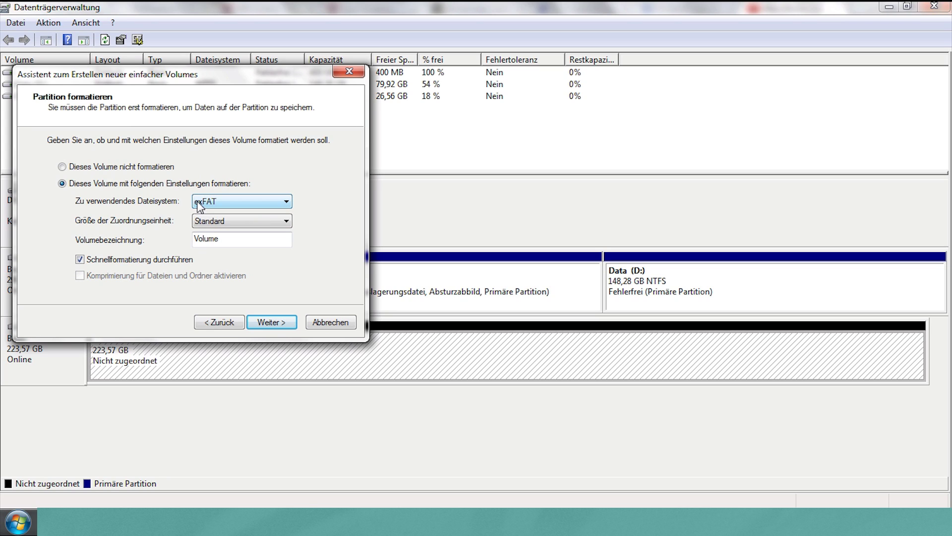
pyautogui.moveTo(231, 244); pyautogui.dragTo(190, 242)
pyautogui.write('WHATEVER')
pyautogui.press('BackSpace')
pyautogui.press('BackSpace')
pyautogui.press('BackSpace')
pyautogui.write('SSD 3')
pyautogui.click(290, 325)
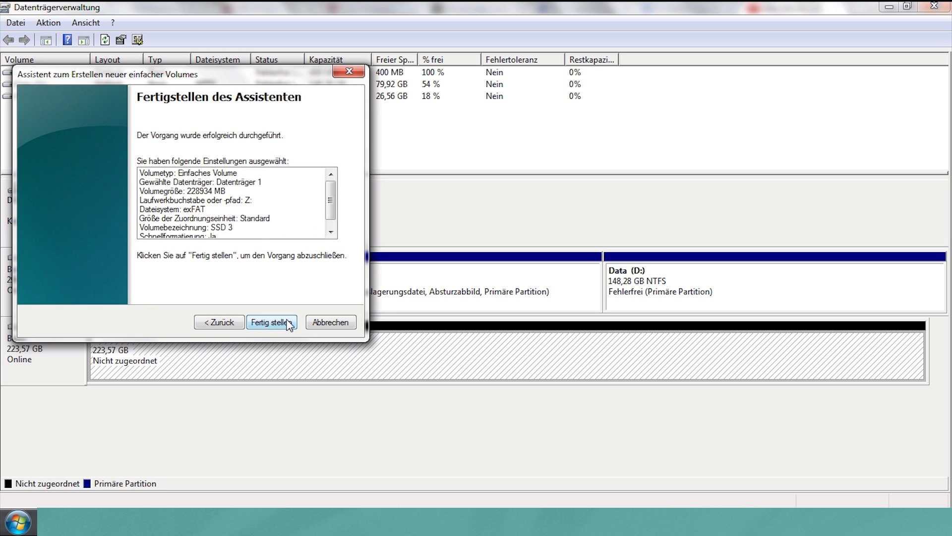
# - Finish creating volume SSD 3 (Z:) and close the AutoPlay window
pyautogui.click(290, 325)
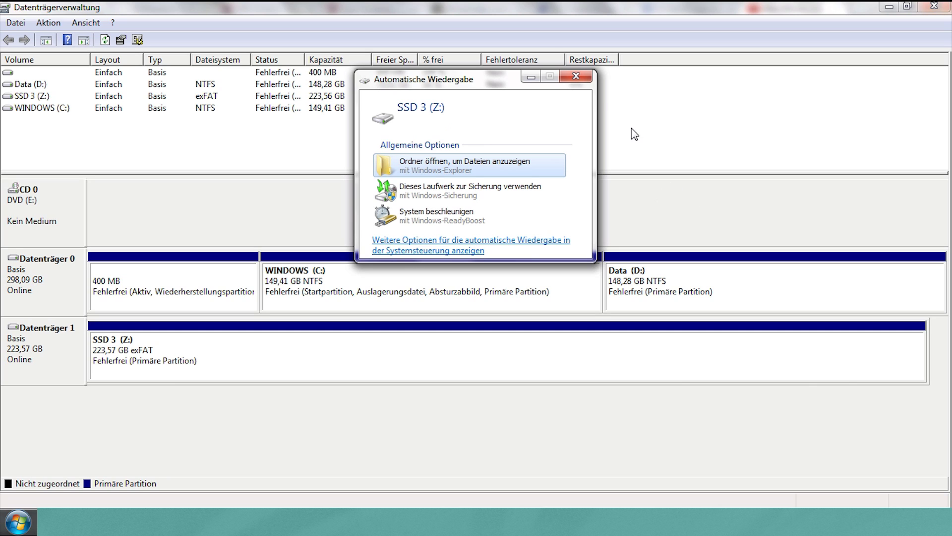
pyautogui.click(577, 76)
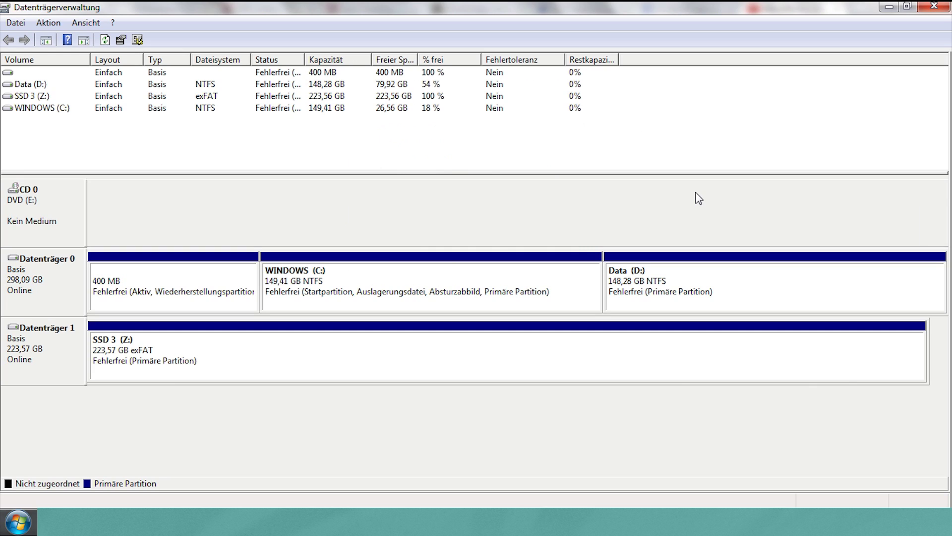